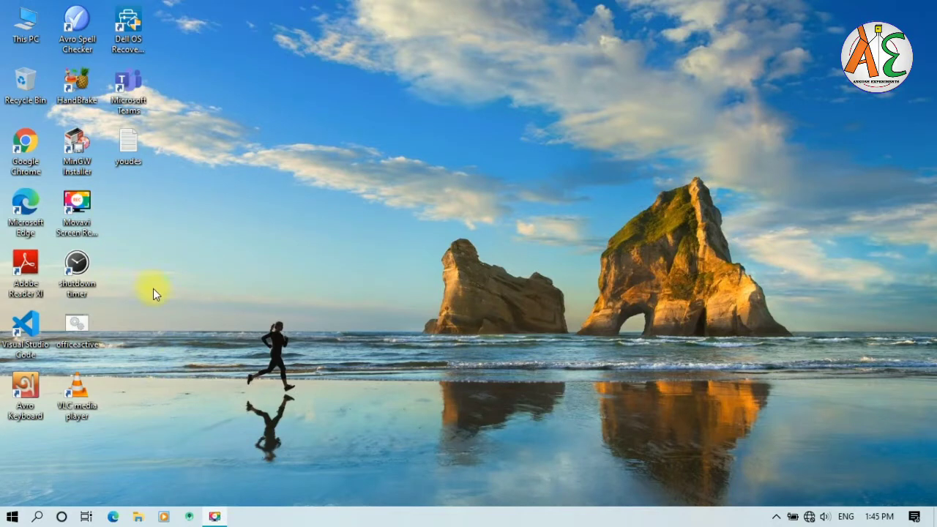
Connect the computer to the available secured Wi-Fi network with the strongest signal
{"action": "left_click", "coordinate": [809, 516]}
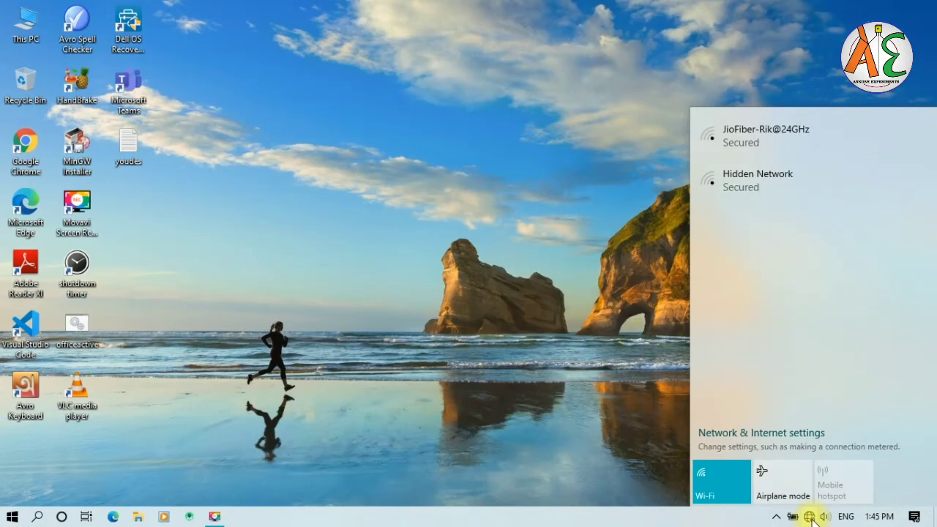
{"action": "left_click", "coordinate": [809, 517]}
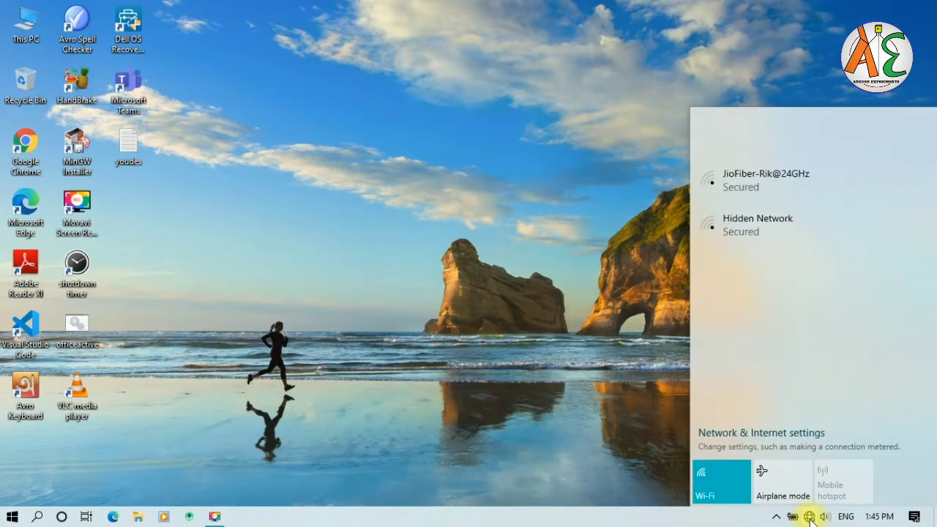
{"action": "left_click", "coordinate": [846, 149]}
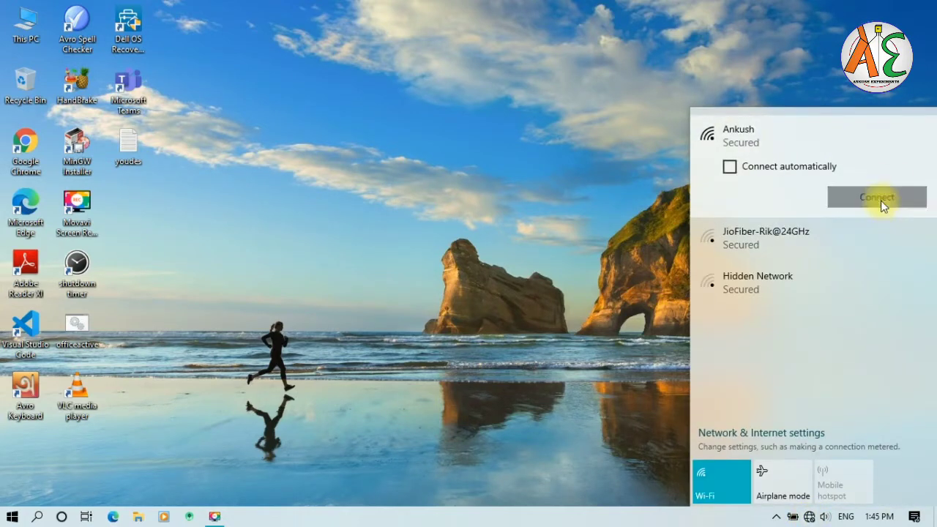
{"action": "left_click", "coordinate": [881, 199]}
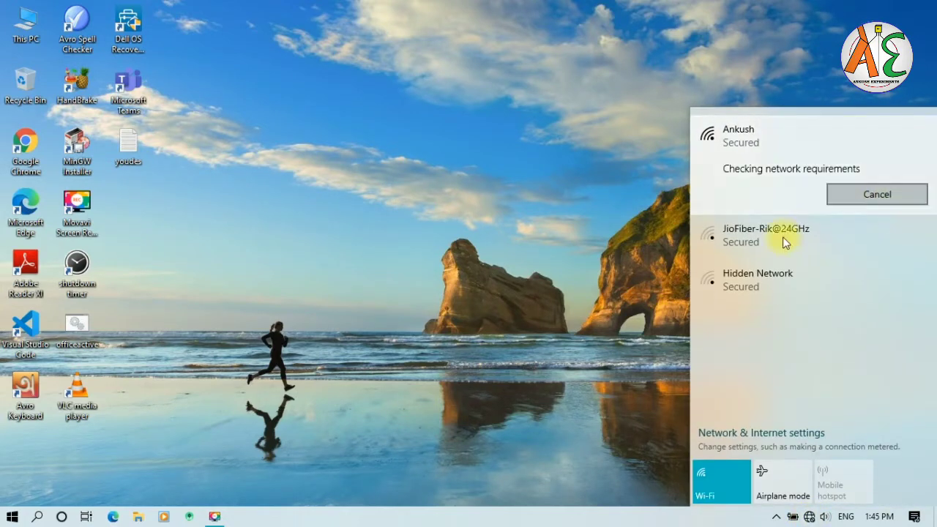
{"action": "left_click", "coordinate": [449, 306]}
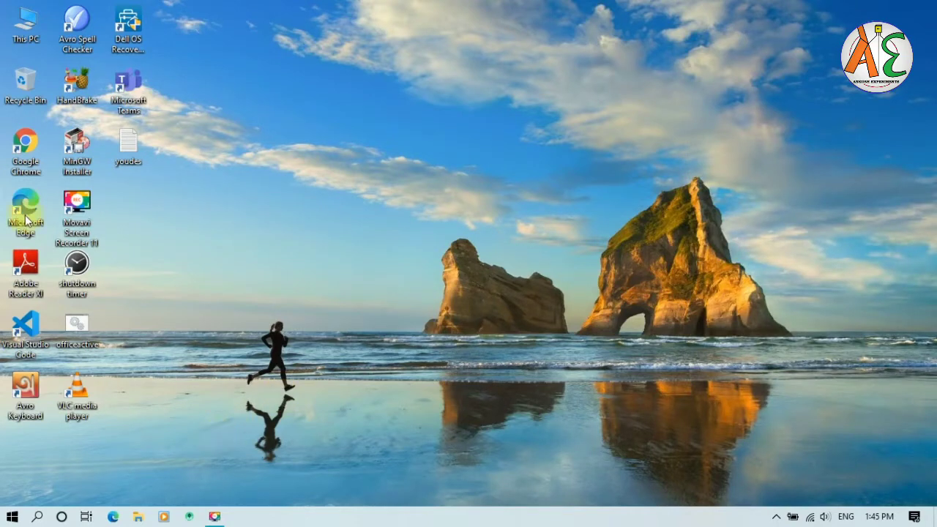
Open Google Chrome and search Google for "durga puja 2020"
{"action": "double_click", "coordinate": [25, 138]}
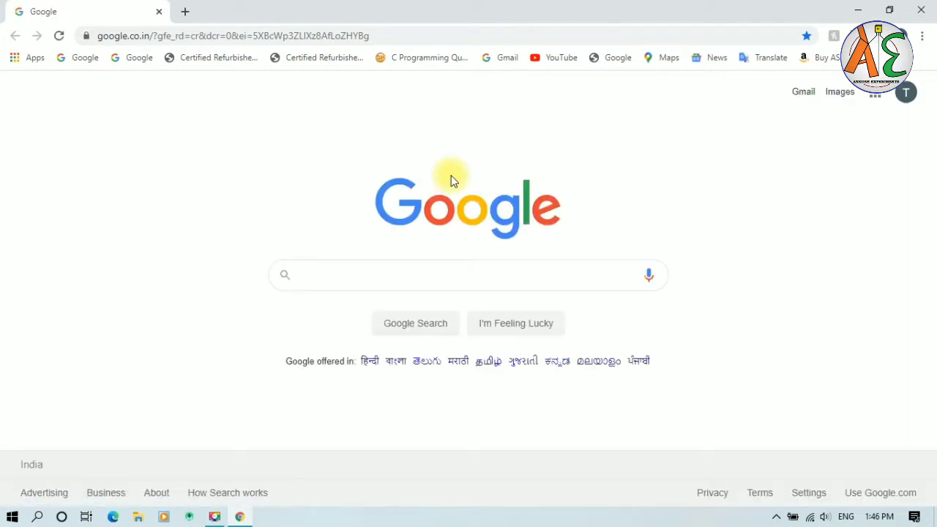
{"action": "left_click", "coordinate": [360, 281]}
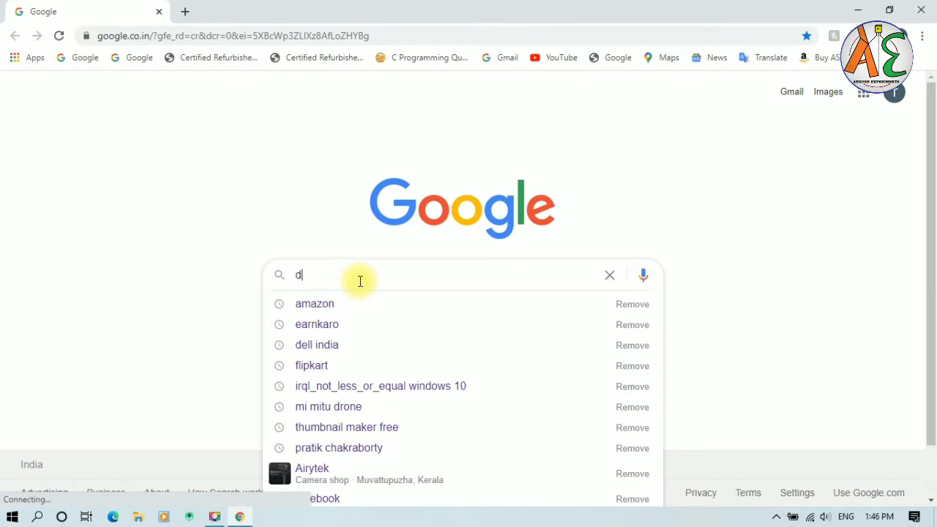
{"action": "type", "text": "durga"}
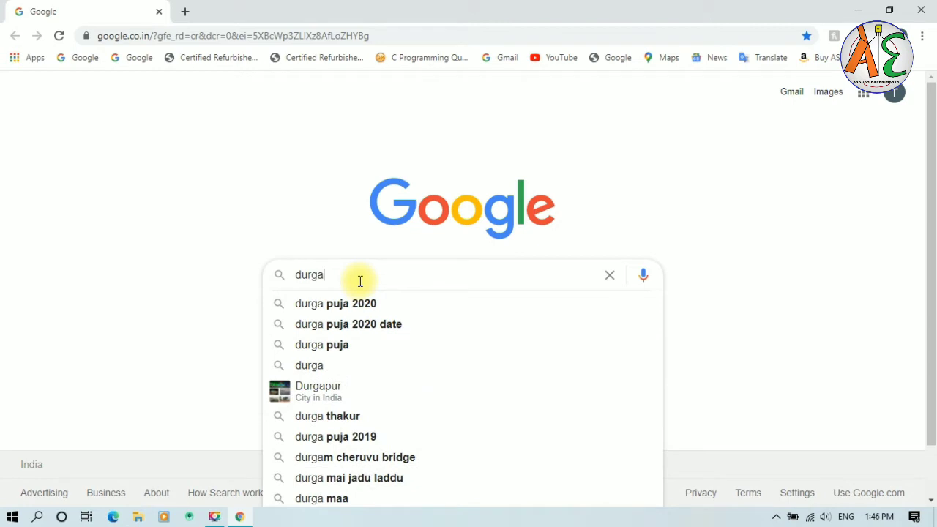
{"action": "key", "text": "Down"}
{"action": "key", "text": "Return"}
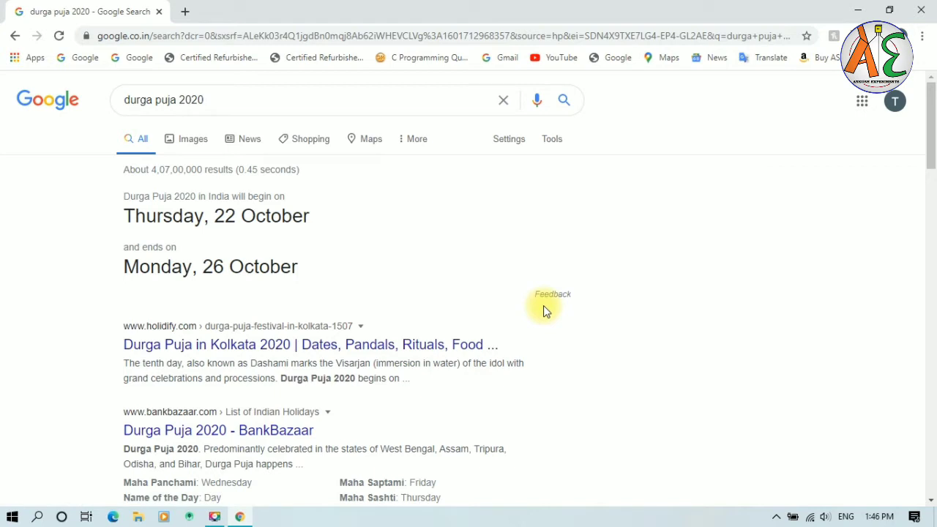
Search Google for "sbi" in a new tab and dismiss the location permission request
{"action": "left_click", "coordinate": [184, 12]}
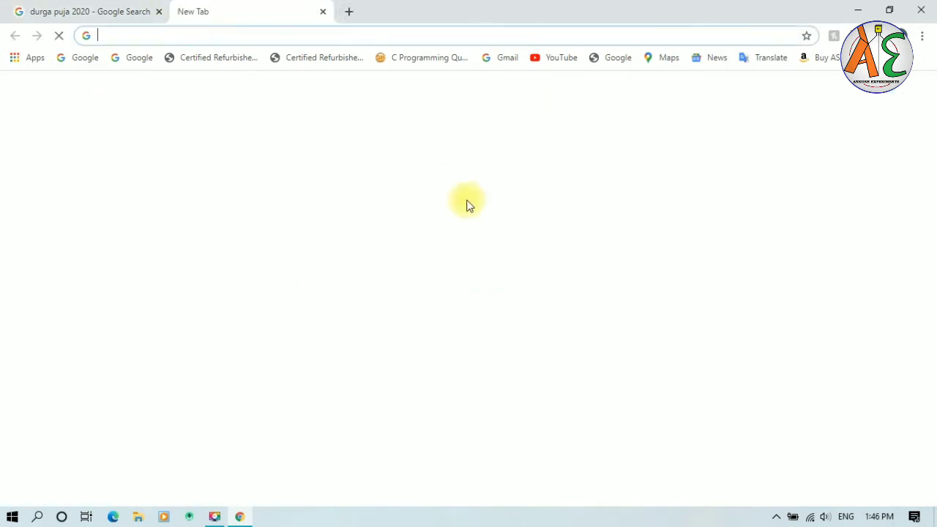
{"action": "left_click", "coordinate": [419, 289]}
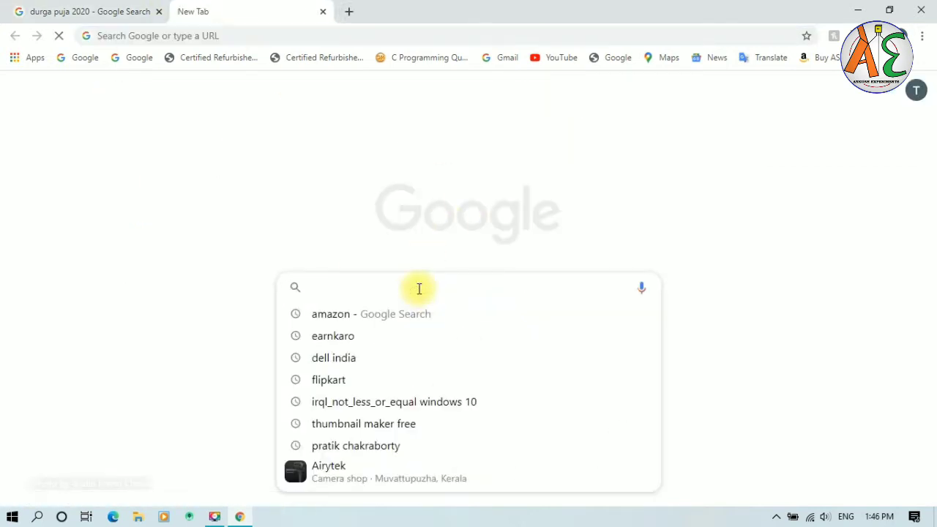
{"action": "type", "text": "sbi"}
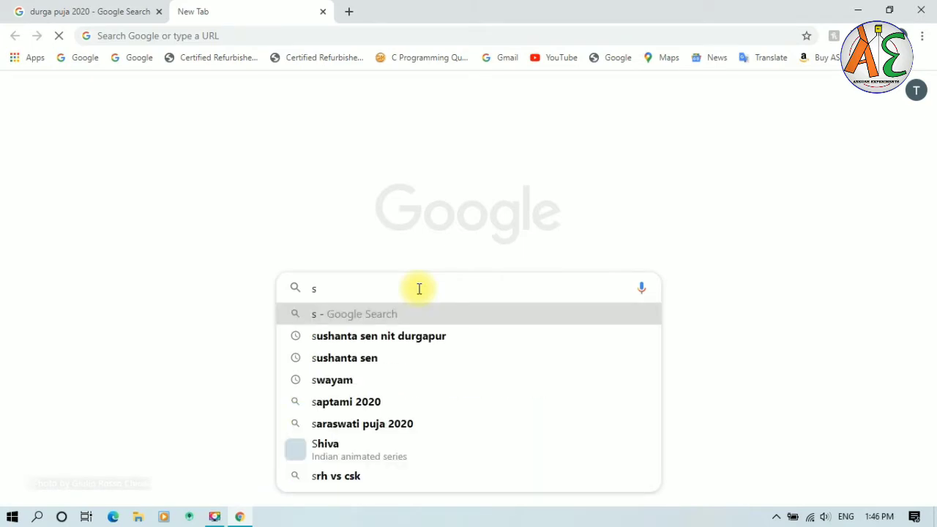
{"action": "key", "text": "Return"}
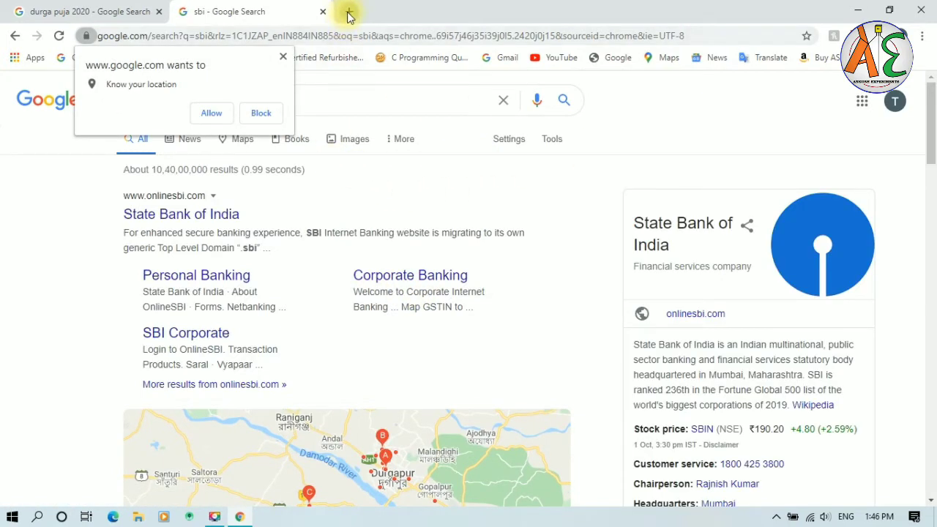
{"action": "left_click", "coordinate": [283, 57]}
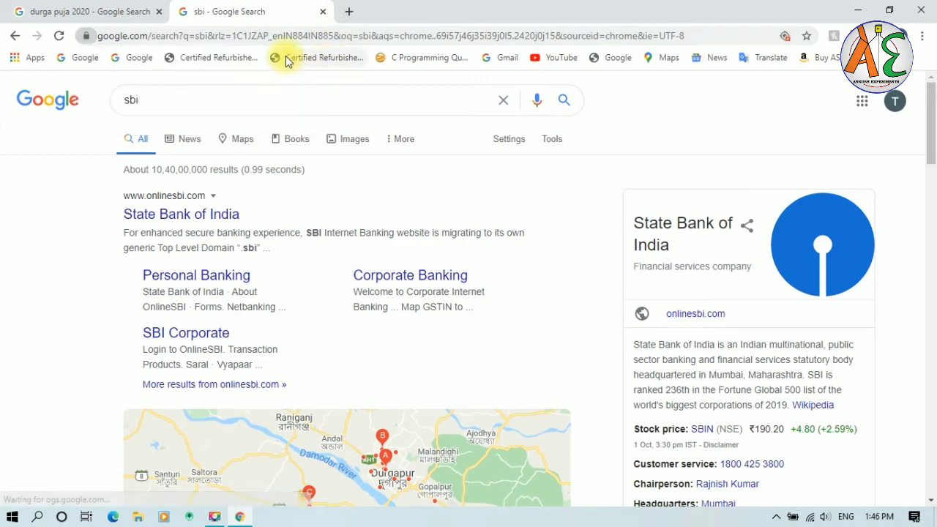
Search for "dell india" in a third tab and open the Dell India official site from the results
{"action": "left_click", "coordinate": [349, 12]}
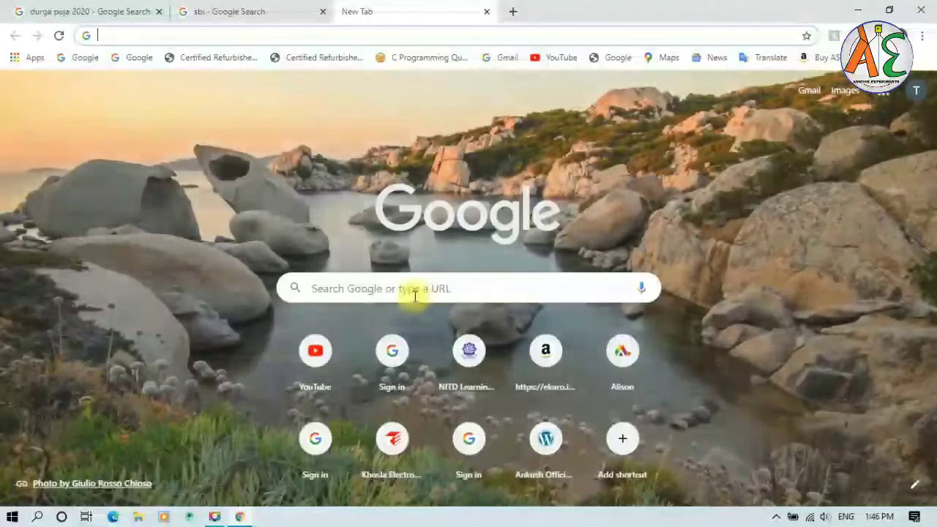
{"action": "left_click", "coordinate": [414, 294]}
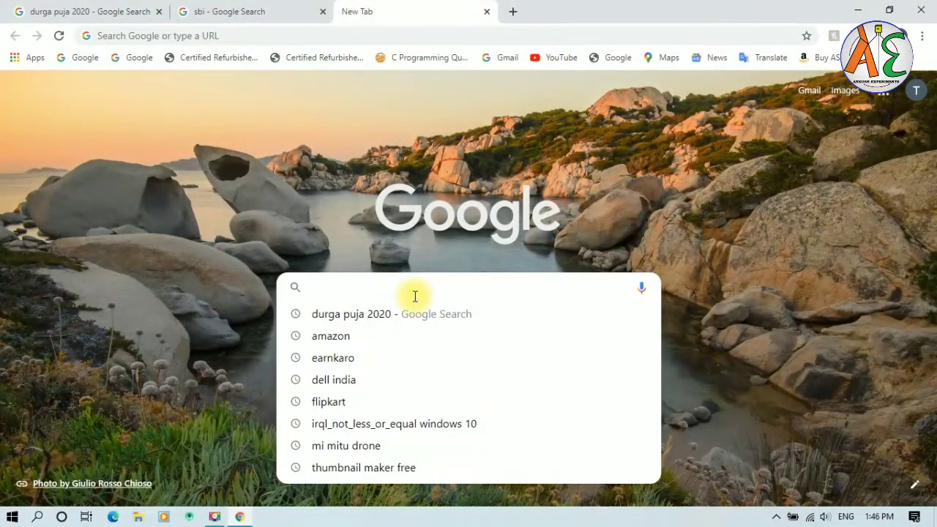
{"action": "left_click", "coordinate": [361, 344]}
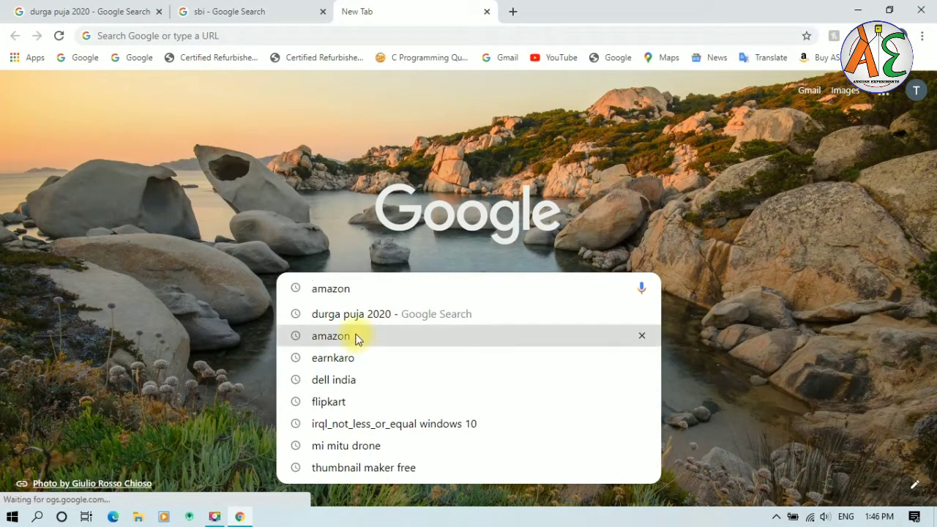
{"action": "left_click", "coordinate": [334, 380]}
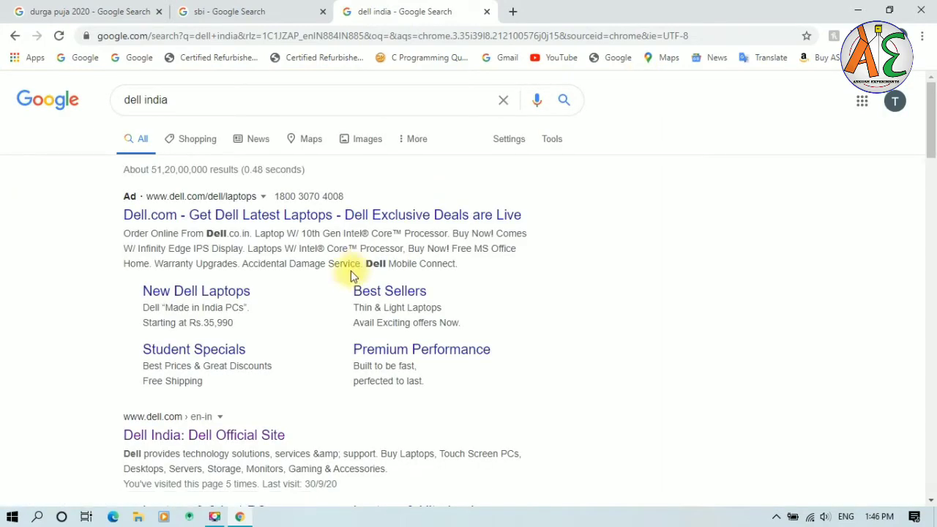
{"action": "left_click", "coordinate": [230, 438]}
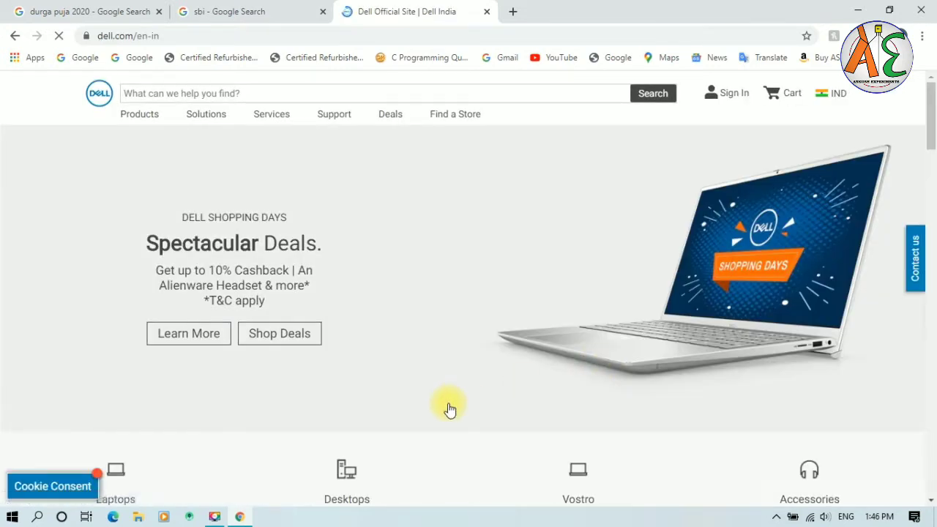
{"action": "scroll", "coordinate": [447, 407], "scroll_direction": "down", "scroll_amount": 5}
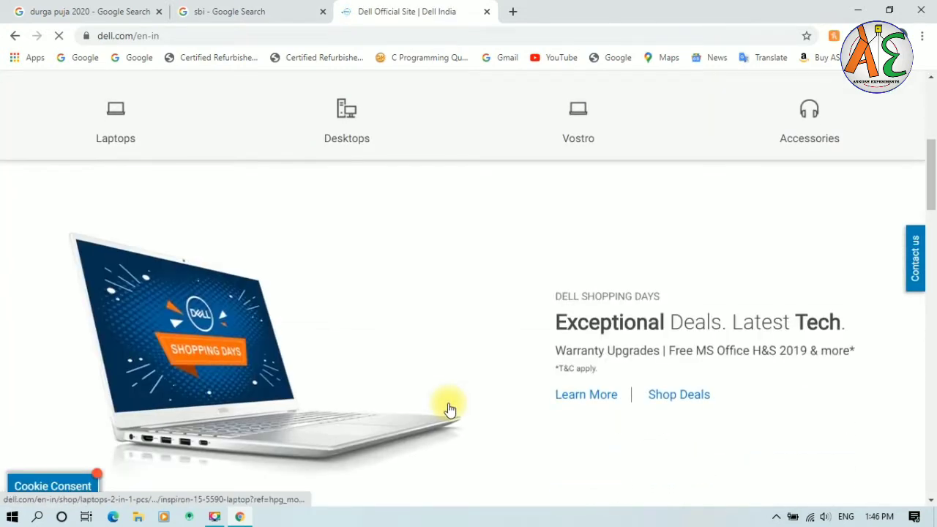
{"action": "scroll", "coordinate": [450, 410], "scroll_direction": "up", "scroll_amount": 5}
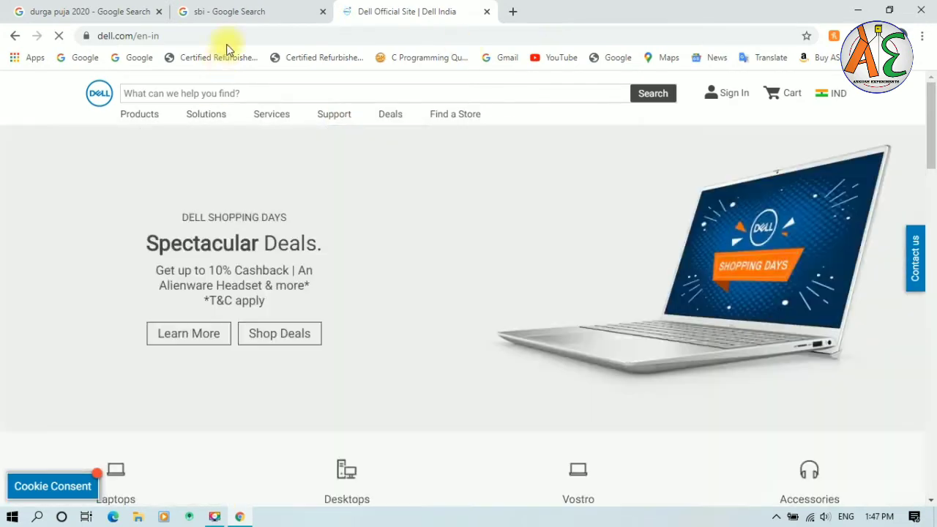
Open the State Bank of India website from the existing "sbi" search results
{"action": "left_click", "coordinate": [249, 12]}
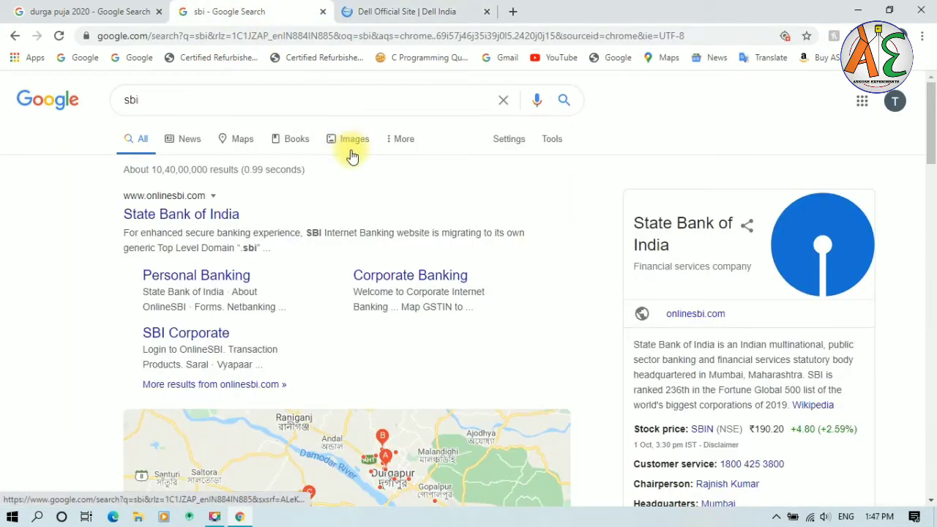
{"action": "left_click", "coordinate": [207, 213]}
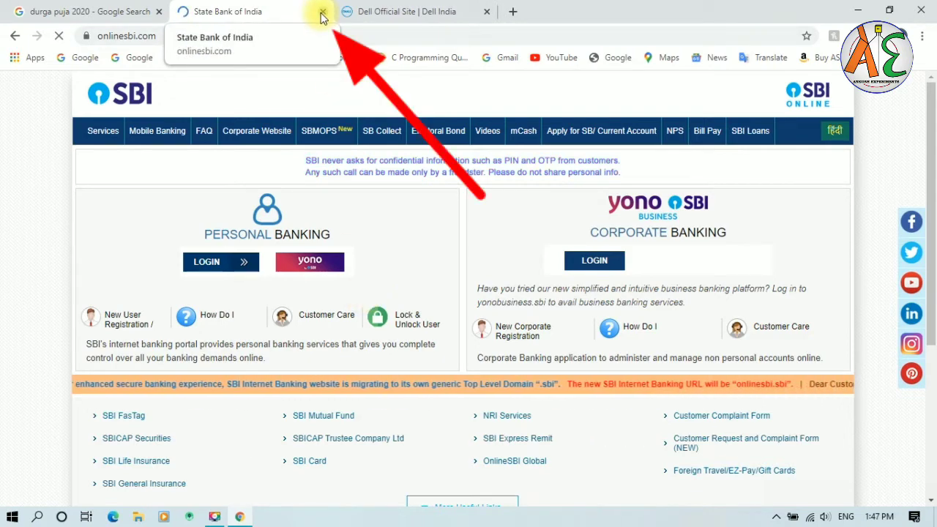
Close the Dell India tab and reopen the Dell site in a tab after State Bank of India
{"action": "left_click", "coordinate": [405, 11]}
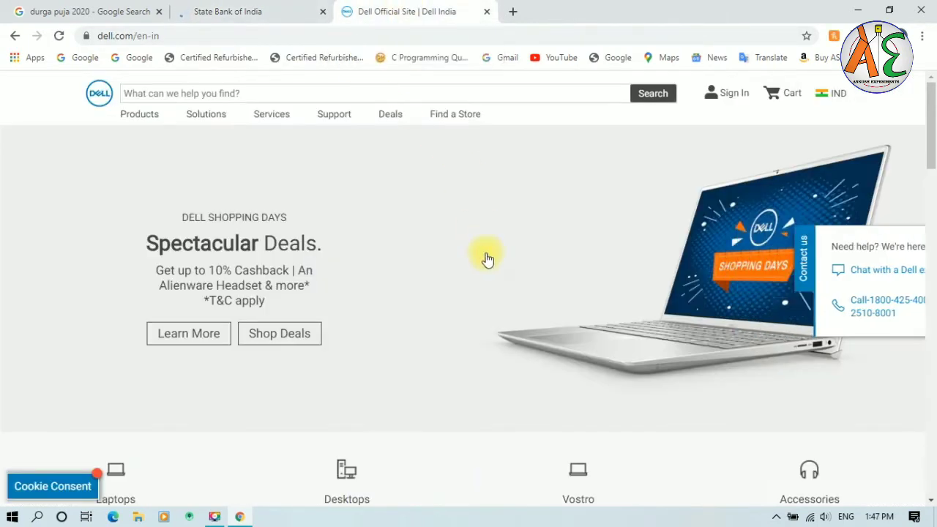
{"action": "left_click", "coordinate": [487, 13]}
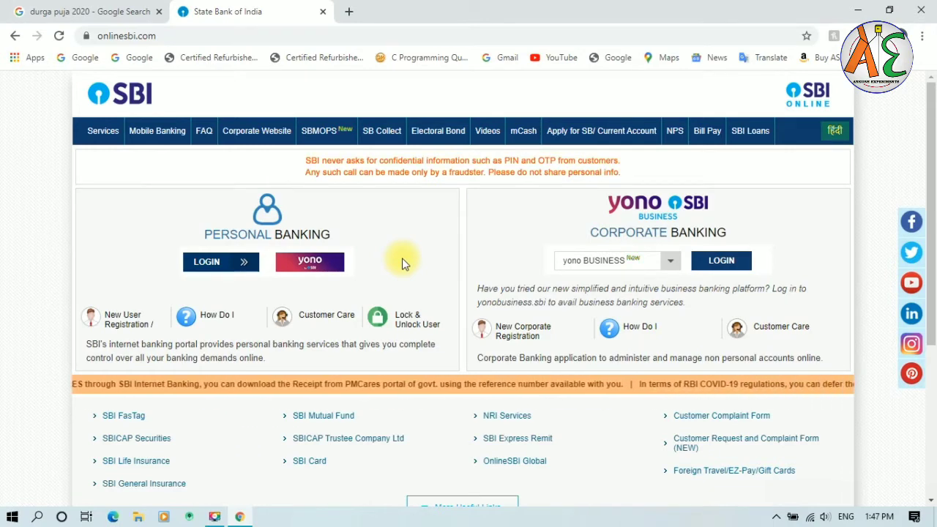
{"action": "key", "text": "ctrl+t"}
{"action": "type", "text": "dell.com"}
{"action": "key", "text": "Return"}
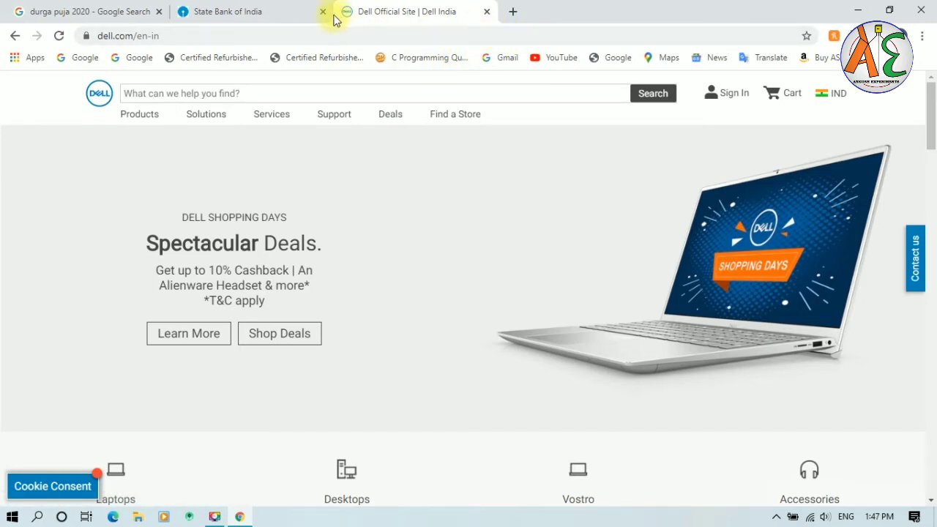
Close the State Bank of India tab and restore it as the most recently closed tab
{"action": "left_click", "coordinate": [261, 13]}
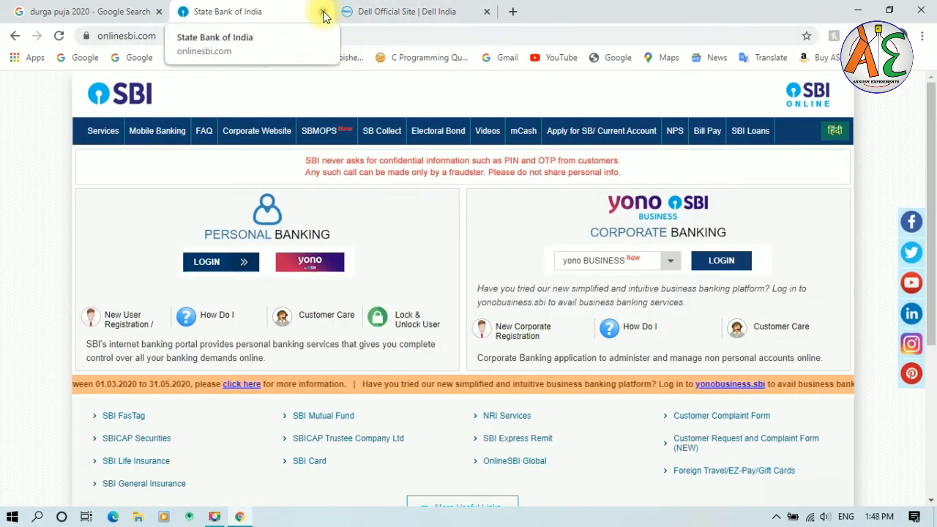
{"action": "scroll", "coordinate": [359, 207], "scroll_direction": "down", "scroll_amount": 2}
{"action": "scroll", "coordinate": [360, 206], "scroll_direction": "down", "scroll_amount": 2}
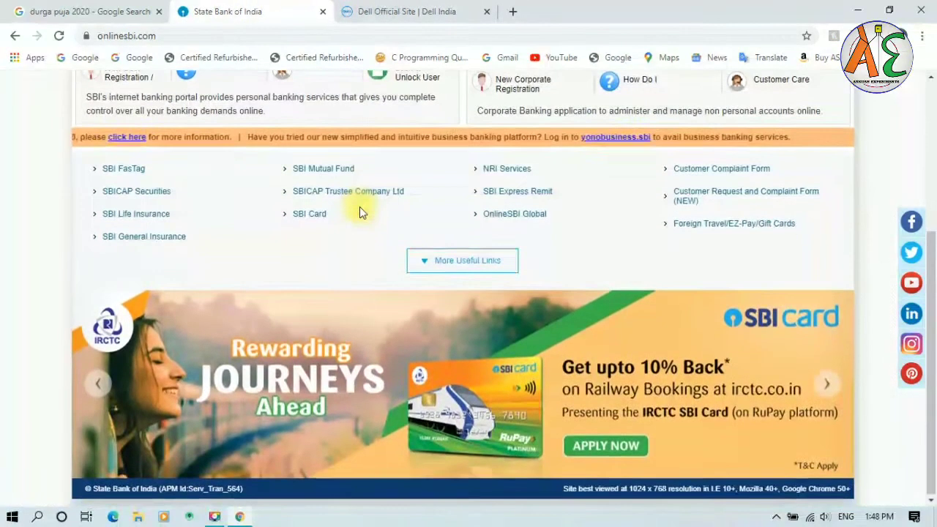
{"action": "scroll", "coordinate": [359, 208], "scroll_direction": "up", "scroll_amount": 3}
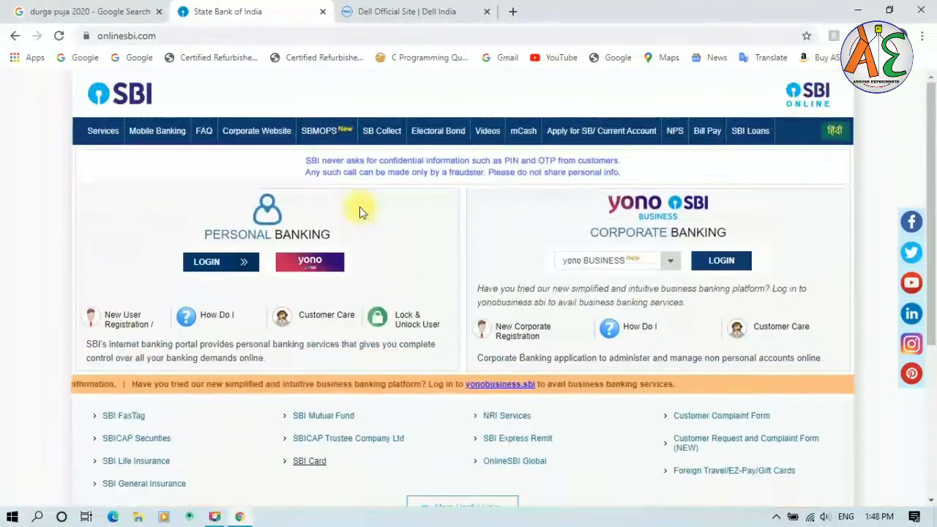
{"action": "left_click", "coordinate": [322, 11]}
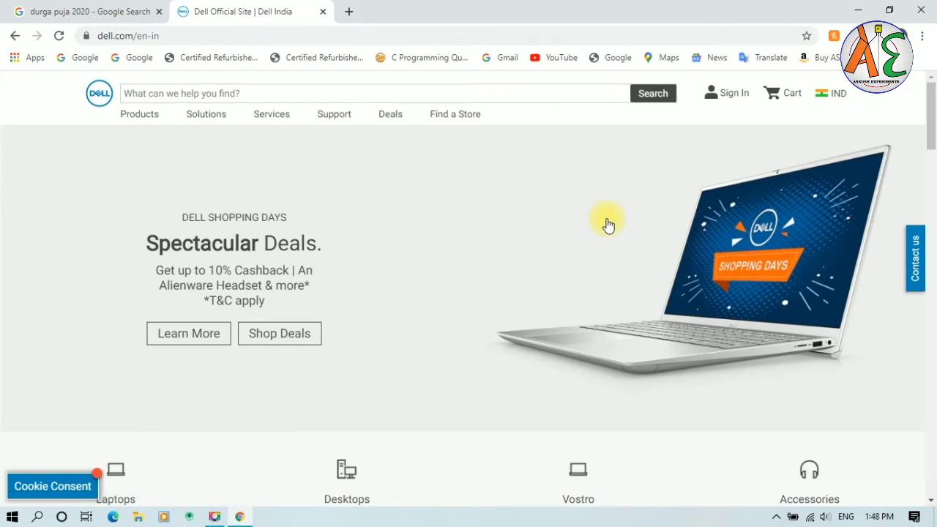
{"action": "key", "text": "ctrl+shift+t"}
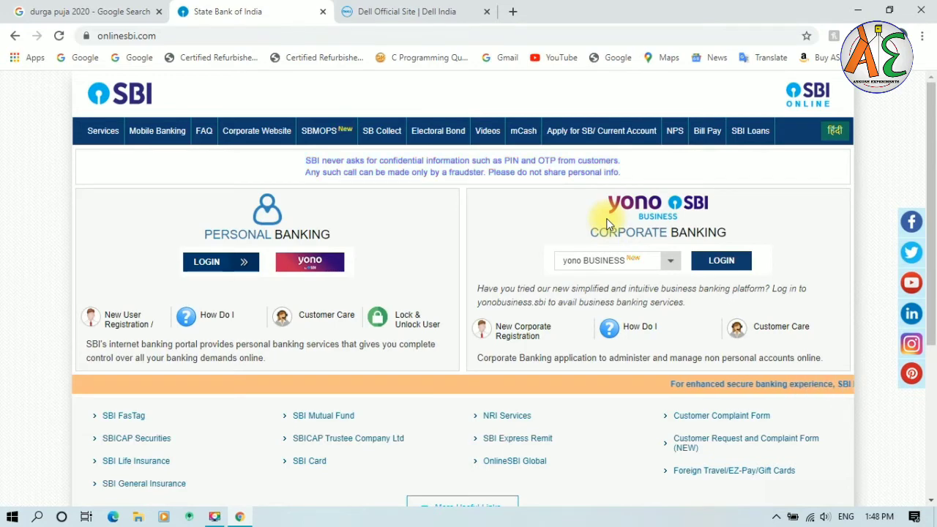
Close both the Dell India and State Bank of India tabs, and restore the two closed tabs in succession
{"action": "left_click", "coordinate": [488, 15]}
{"action": "left_click", "coordinate": [323, 12]}
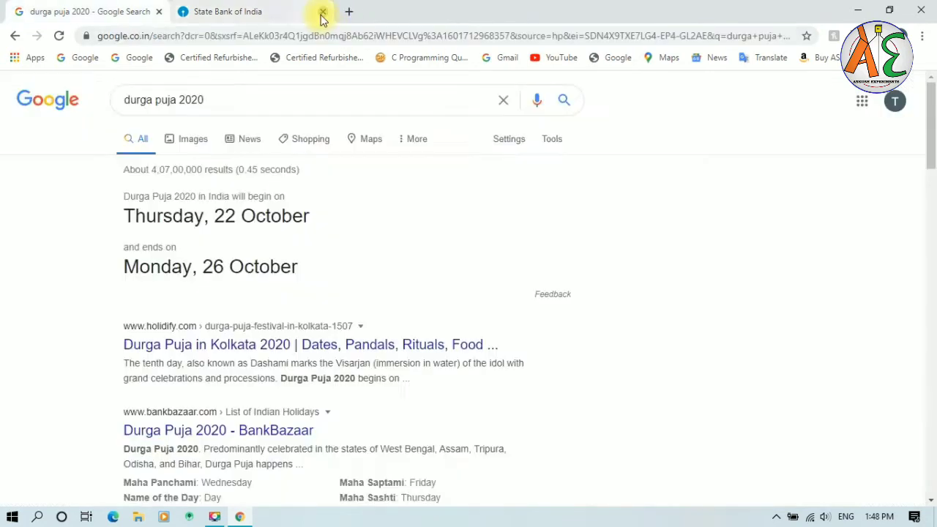
{"action": "left_click", "coordinate": [323, 12]}
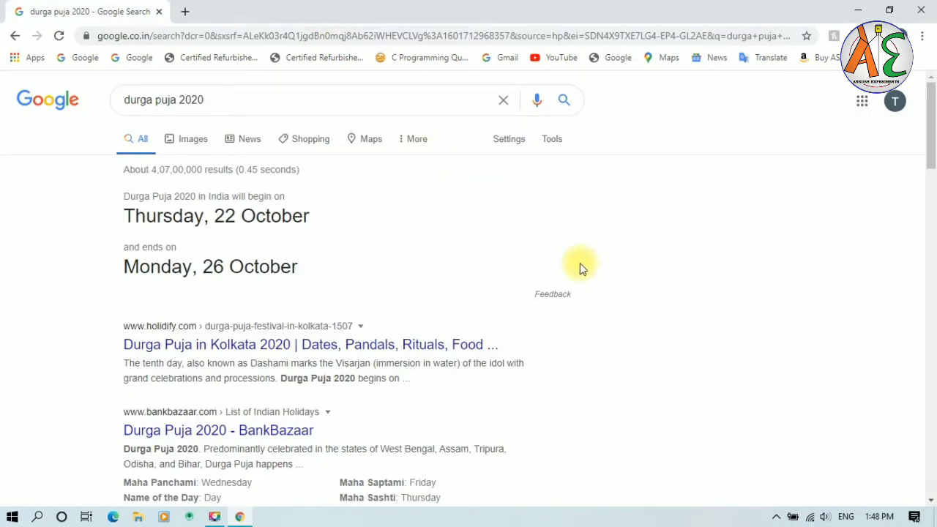
{"action": "key", "text": "ctrl+shift+t"}
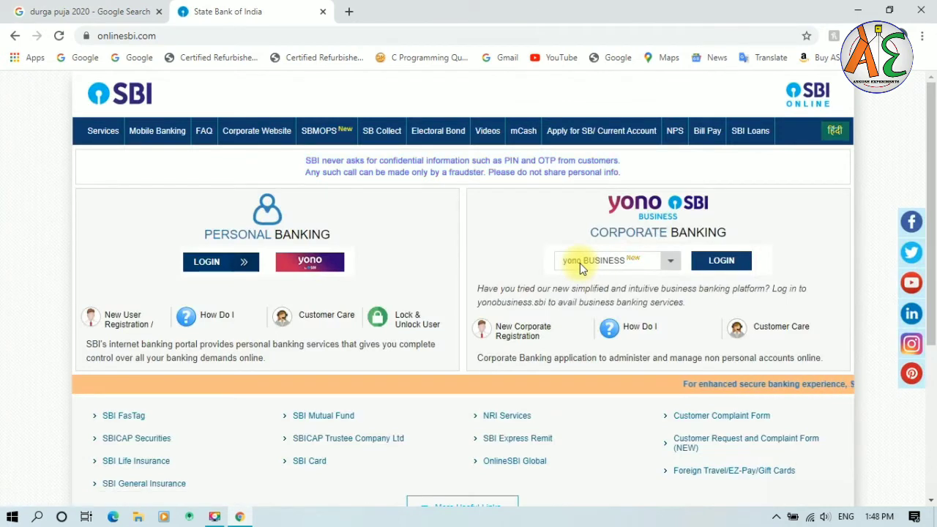
{"action": "key", "text": "ctrl+shift+t"}
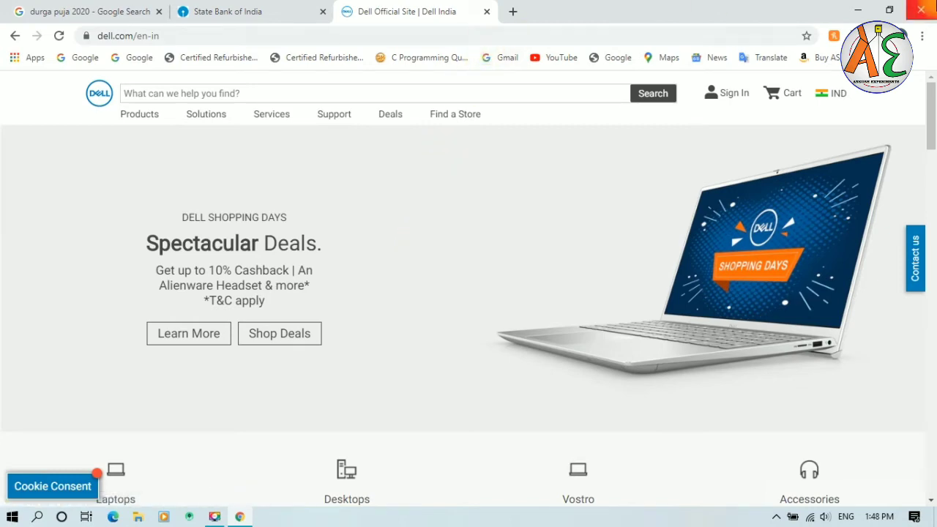
Close the whole browser window with its open tabs and refresh the desktop
{"action": "left_click", "coordinate": [921, 9]}
{"action": "right_click", "coordinate": [439, 137]}
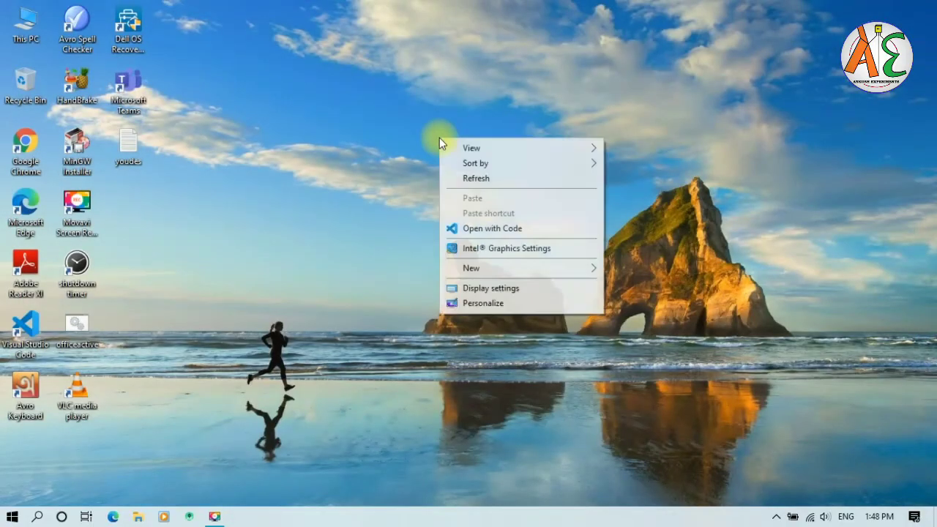
{"action": "left_click", "coordinate": [475, 179]}
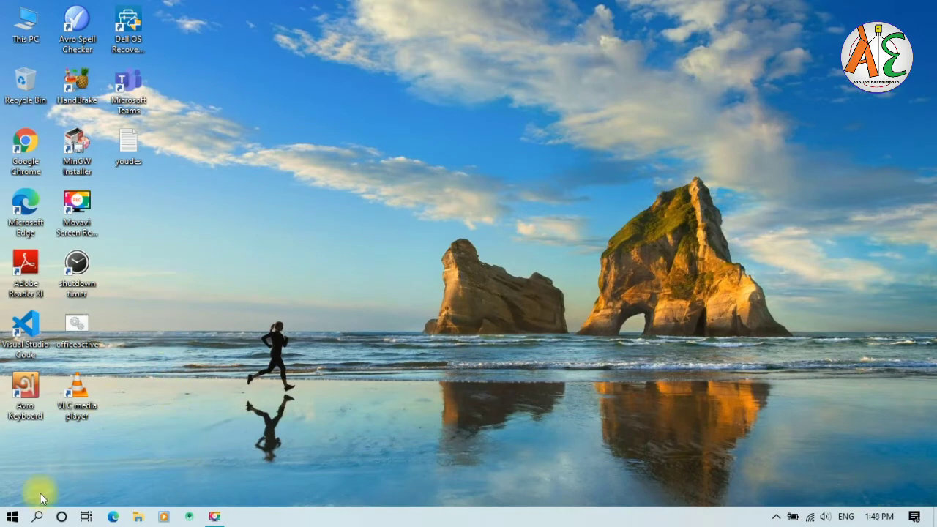
Search Windows for "notepad" and open a blank Notepad document
{"action": "left_click", "coordinate": [36, 517]}
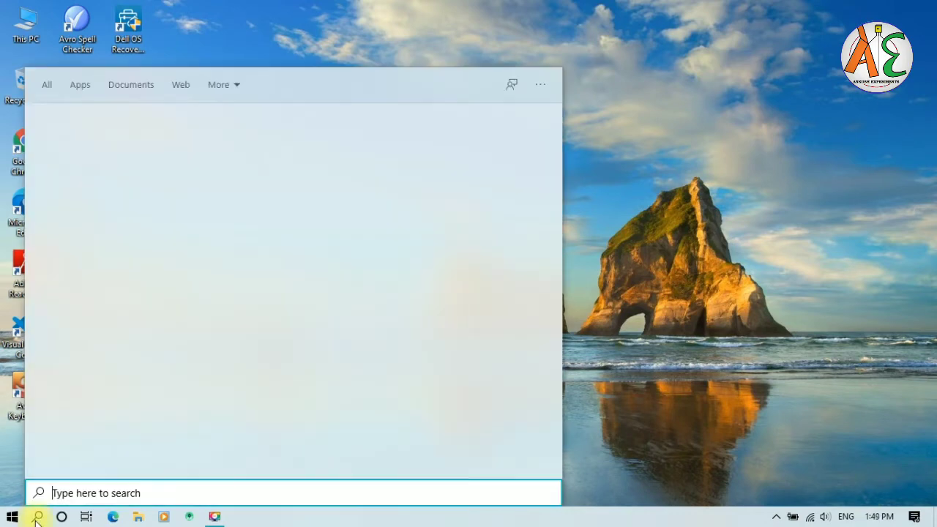
{"action": "type", "text": "no"}
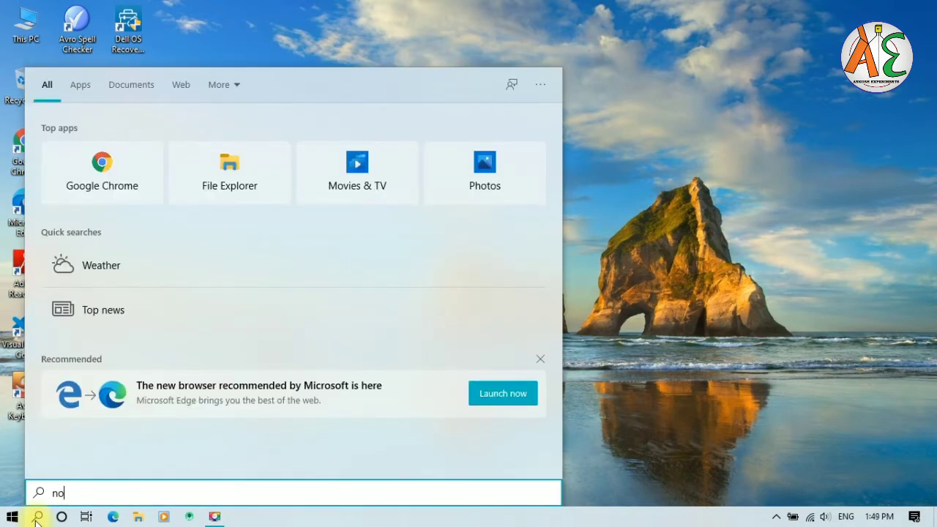
{"action": "type", "text": "tepad"}
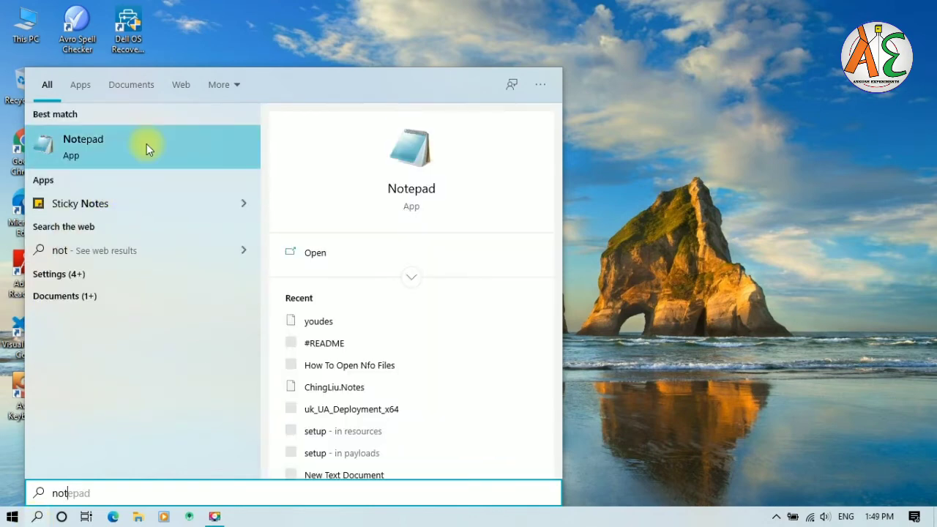
{"action": "left_click", "coordinate": [146, 144]}
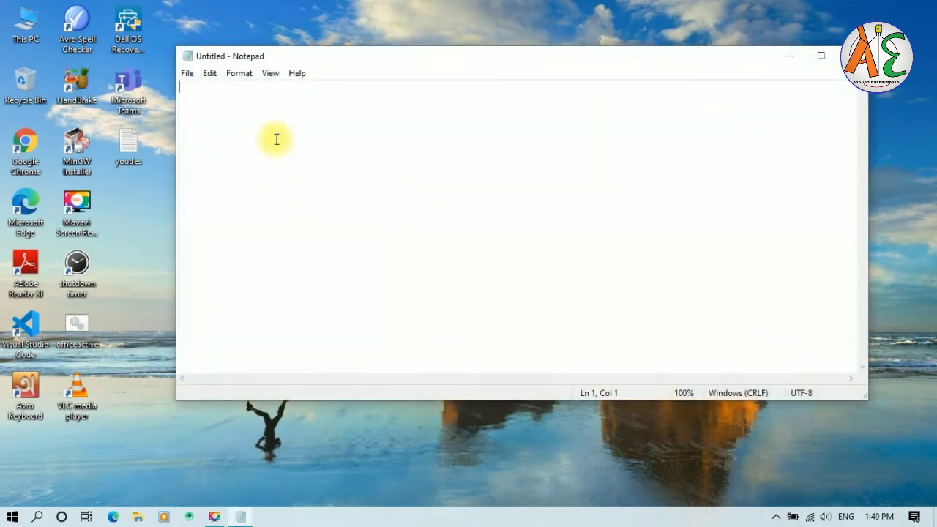
Write "I am using the keyboard shortcut" as the first line of the blank note
{"action": "key", "text": "ctrl+plus"}
{"action": "key", "text": "ctrl+plus"}
{"action": "key", "text": "ctrl+plus"}
{"action": "key", "text": "ctrl+plus"}
{"action": "key", "text": "ctrl+plus"}
{"action": "key", "text": "ctrl+plus"}
{"action": "key", "text": "ctrl+plus"}
{"action": "key", "text": "ctrl+plus"}
{"action": "key", "text": "ctrl+plus"}
{"action": "key", "text": "ctrl+plus"}
{"action": "type", "text": "I "}
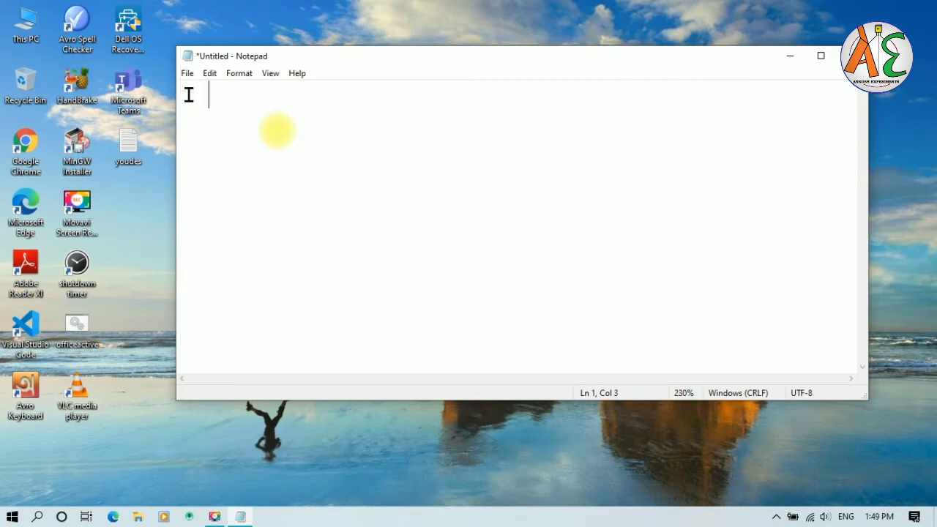
{"action": "type", "text": "am using "}
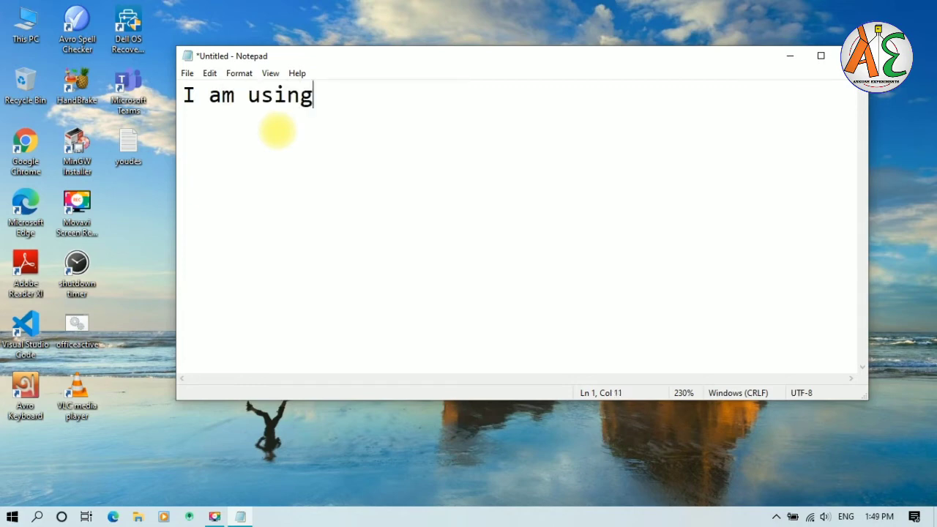
{"action": "type", "text": "the j"}
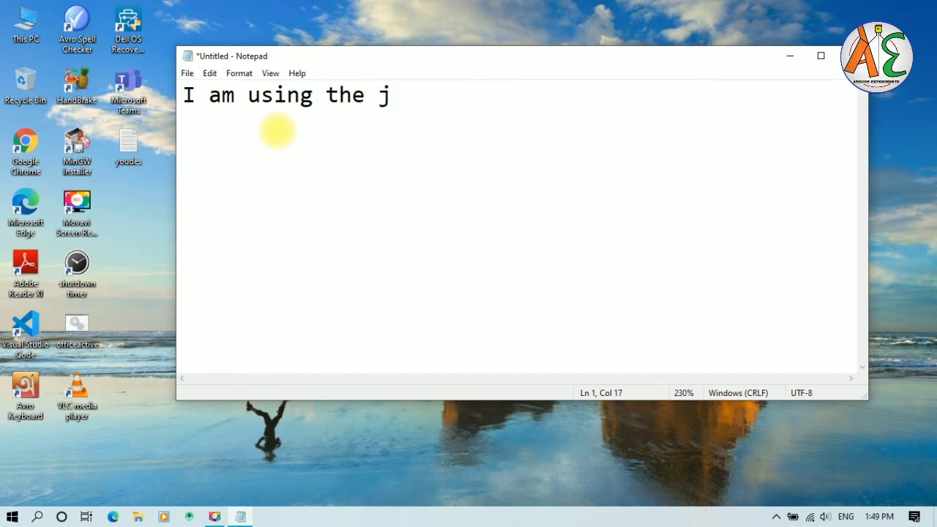
{"action": "key", "text": "BackSpace"}
{"action": "type", "text": "keyboa"}
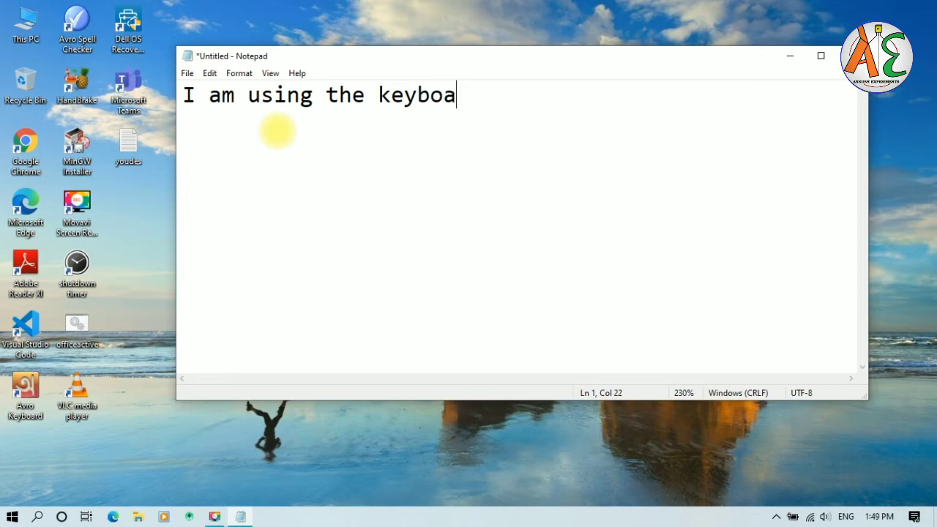
{"action": "type", "text": "rd shor"}
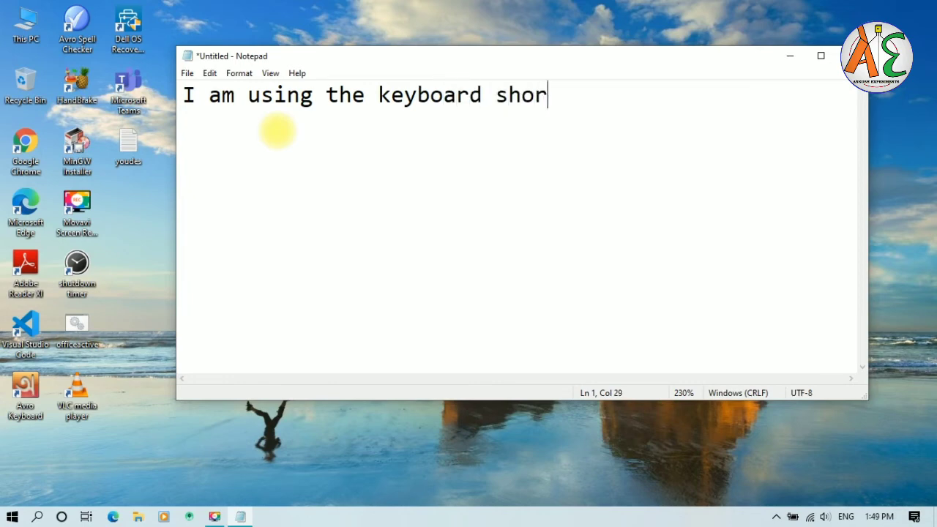
{"action": "type", "text": "tcut"}
Leave an empty line below the sentence and write "ctrl + Shift" on the third line
{"action": "key", "text": "Return"}
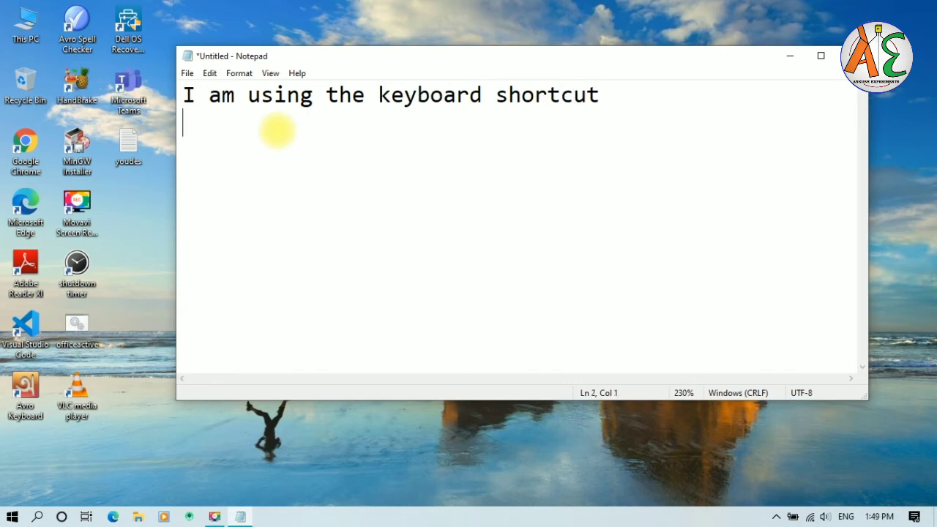
{"action": "key", "text": "Return"}
{"action": "type", "text": "ctrl + S"}
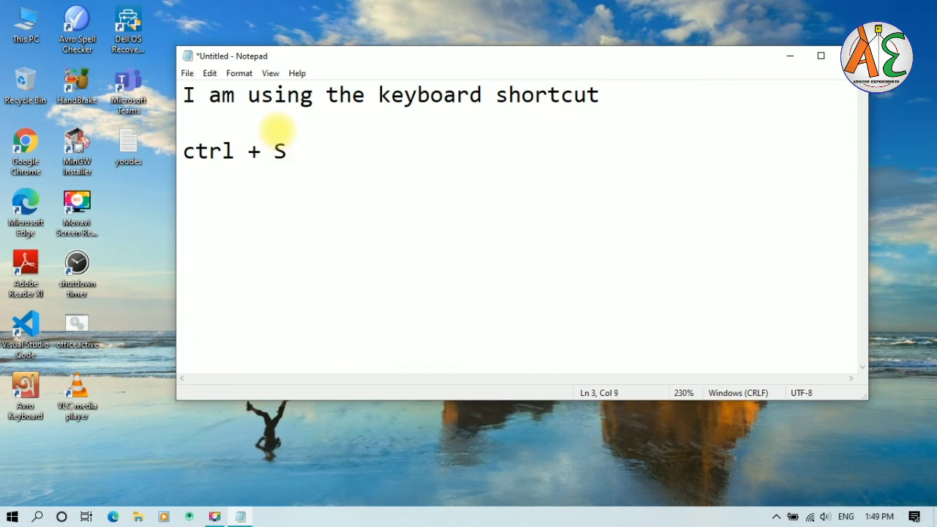
{"action": "type", "text": "hift"}
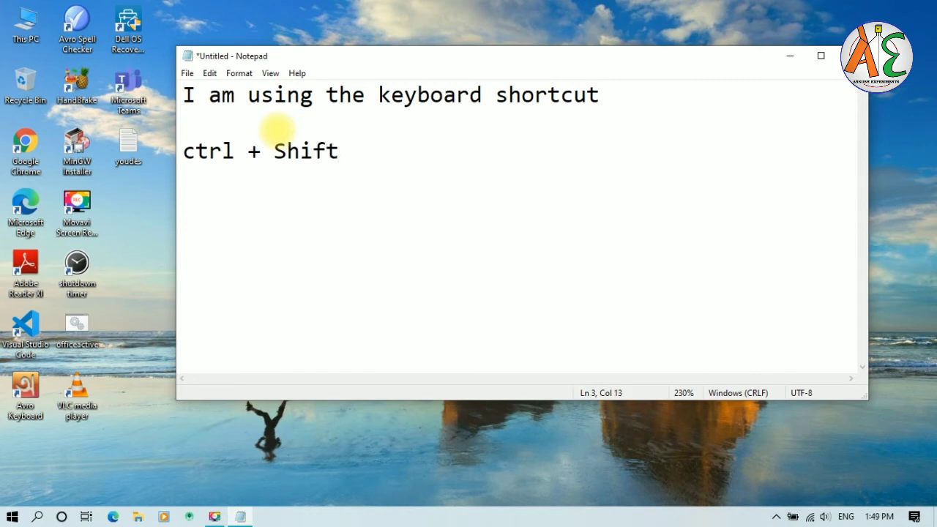
Remove the spaces around the plus sign so the third line reads "ctrl+Shift"
{"action": "key", "text": "Left"}
{"action": "key", "text": "Left"}
{"action": "key", "text": "Left"}
{"action": "key", "text": "Left"}
{"action": "key", "text": "Left"}
{"action": "key", "text": "Left"}
{"action": "key", "text": "Left"}
{"action": "key", "text": "BackSpace"}
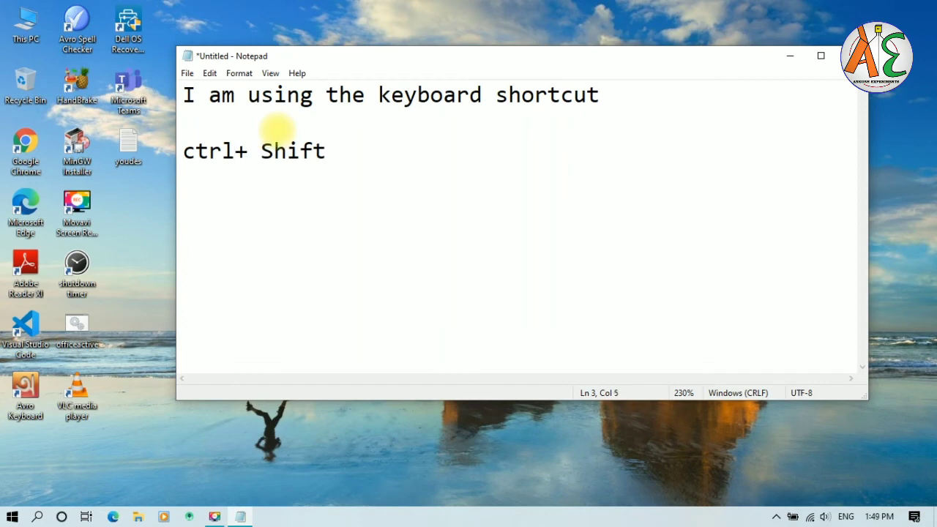
{"action": "key", "text": "Right"}
{"action": "key", "text": "BackSpace"}
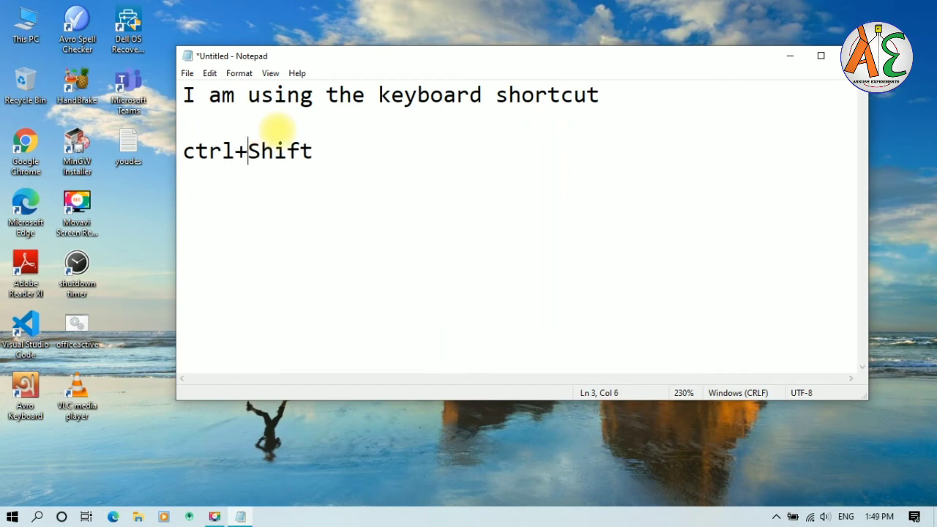
Append "+t" after "Shift" to complete the shortcut on the third line
{"action": "key", "text": "Right"}
{"action": "key", "text": "Right"}
{"action": "key", "text": "Right"}
{"action": "key", "text": "Right"}
{"action": "key", "text": "Right"}
{"action": "type", "text": "+t"}
Highlight the "ctrl+Shift+t" line for viewers, and close the note without saving it
{"action": "left_click_drag", "start_coordinate": [272, 130], "coordinate": [631, 282]}
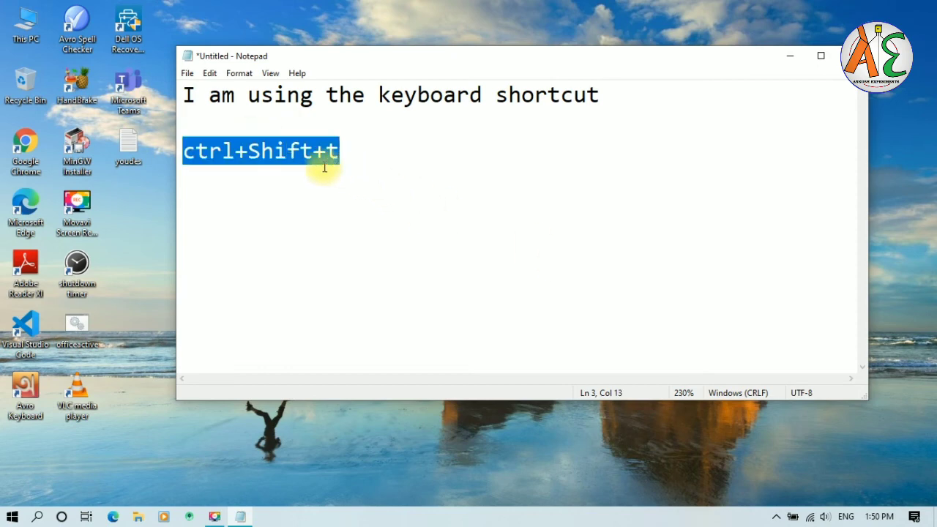
{"action": "scroll", "coordinate": [362, 200], "scroll_direction": "up", "scroll_amount": 12}
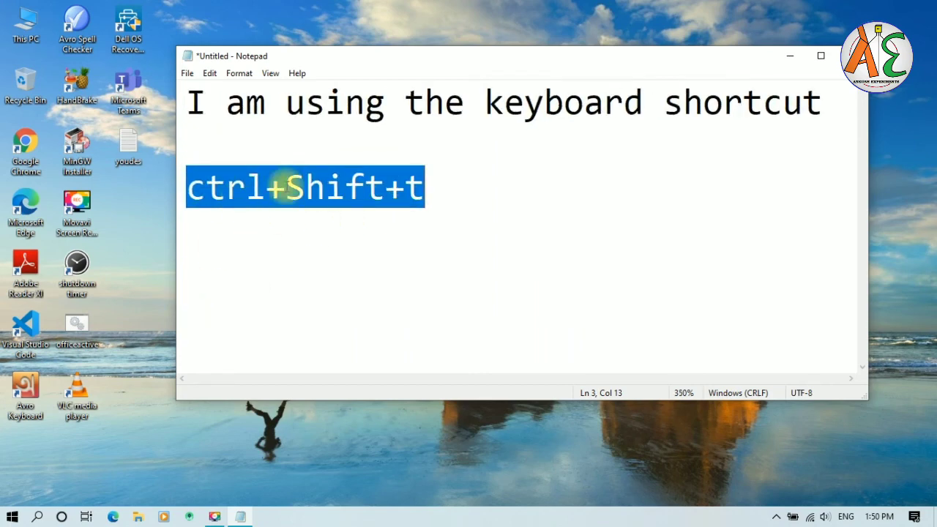
{"action": "left_click", "coordinate": [298, 237]}
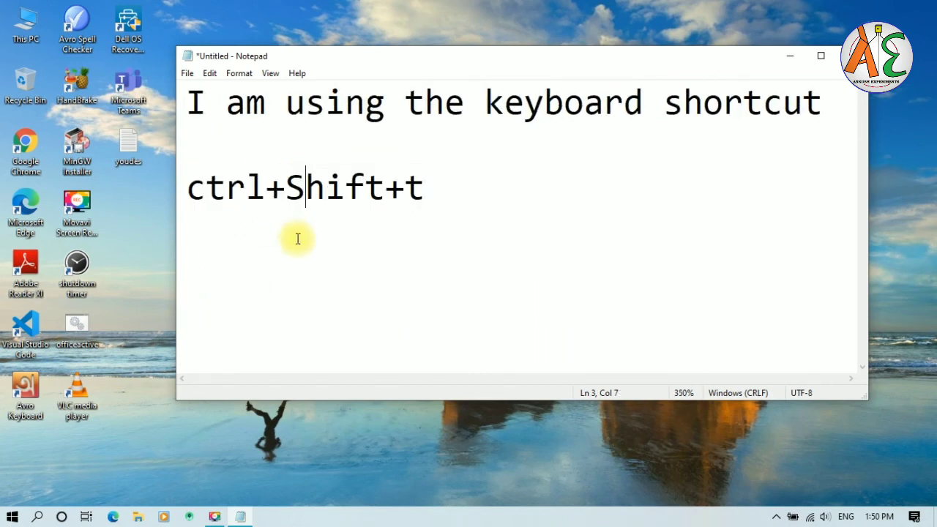
{"action": "left_click_drag", "start_coordinate": [429, 188], "coordinate": [184, 205]}
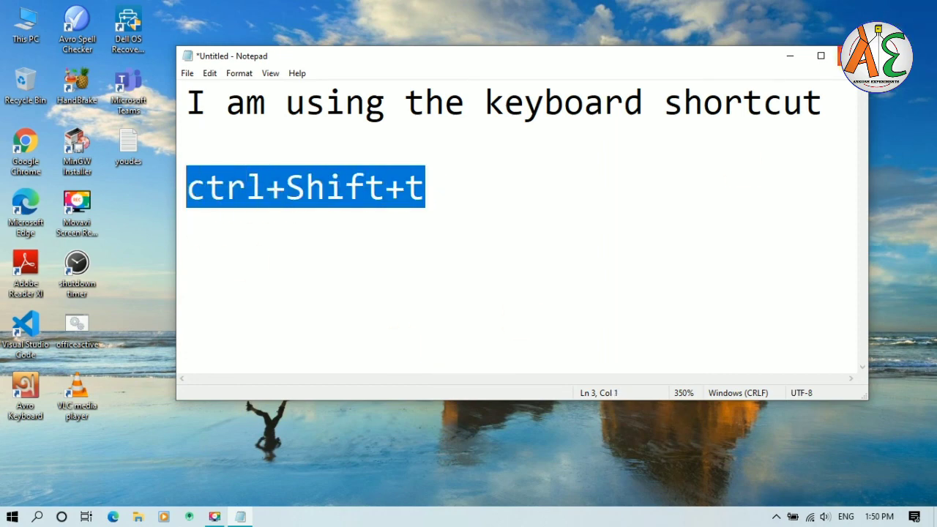
{"action": "left_click", "coordinate": [852, 56]}
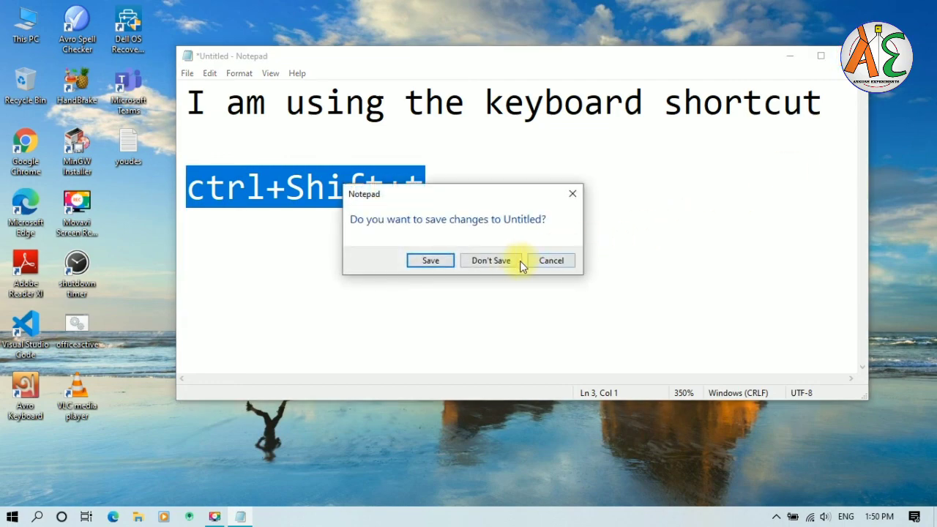
{"action": "left_click", "coordinate": [501, 262]}
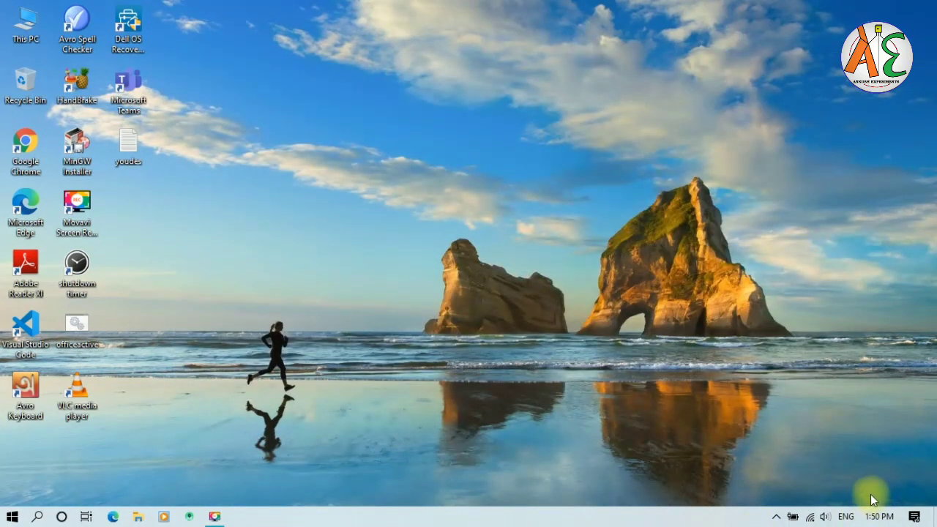